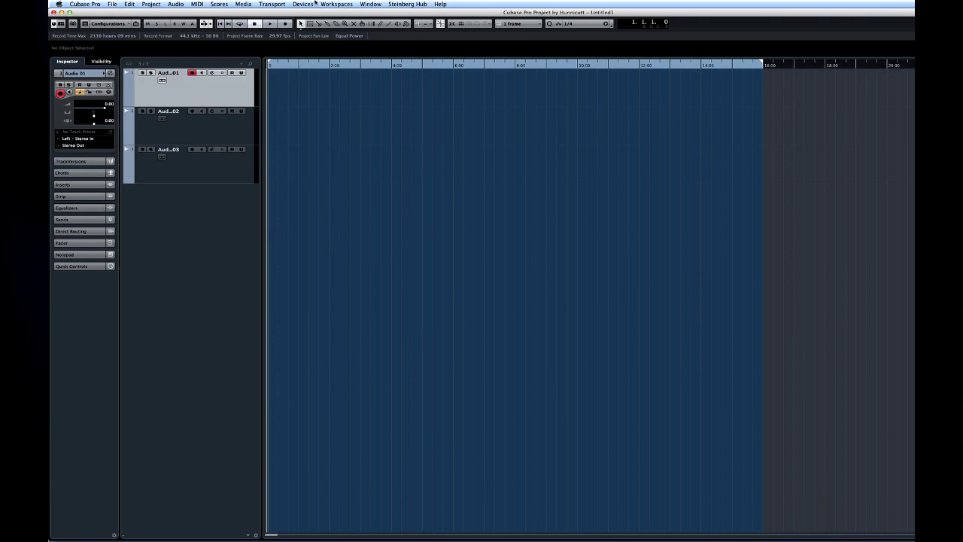
# Step: Open the Devices menu from the Untitled1 project window showing Audio 01–03
pyautogui.click(304, 4)
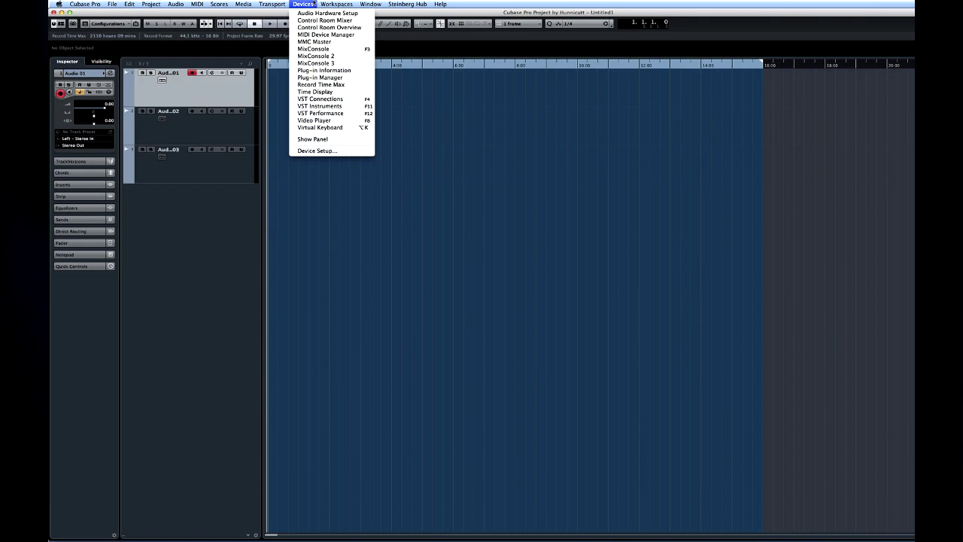
# Step: Open Device Setup and browse MIDI Port Setup, Track Quick Controls and Video Player, ending on VST Audio System
pyautogui.click(316, 151)
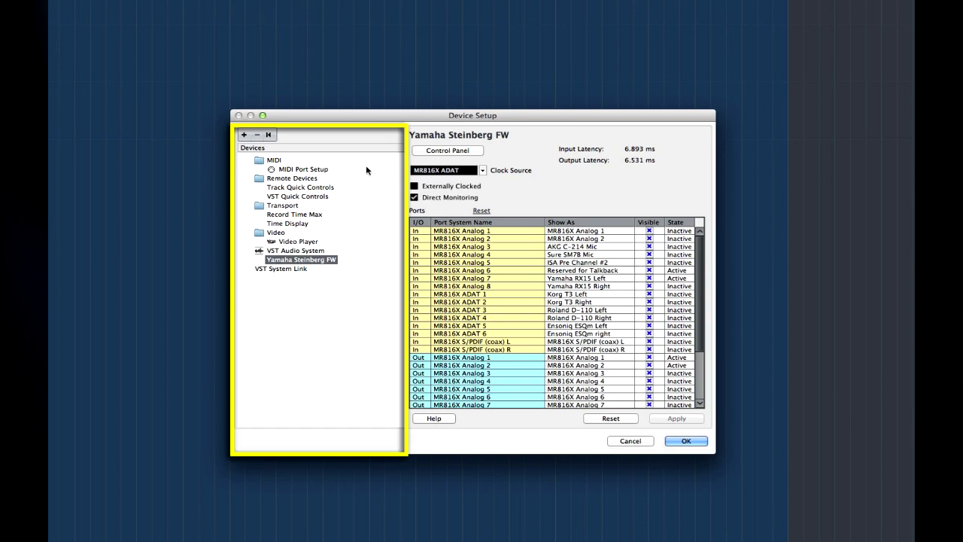
pyautogui.click(306, 170)
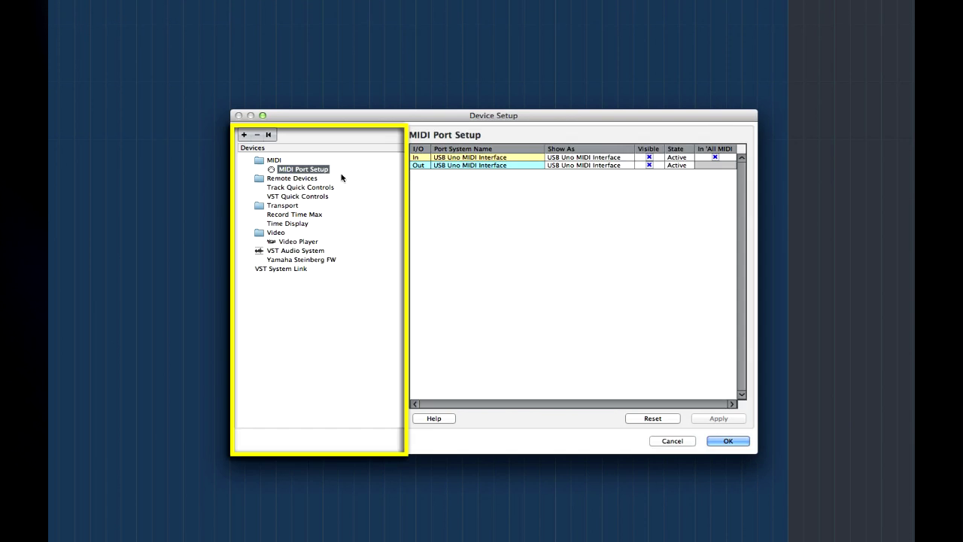
pyautogui.click(320, 188)
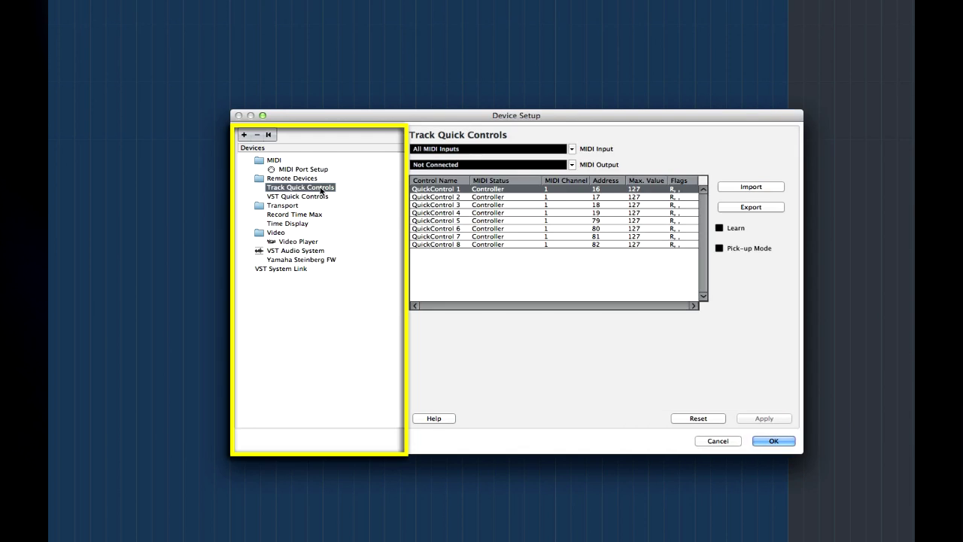
pyautogui.click(297, 242)
pyautogui.press('Up')
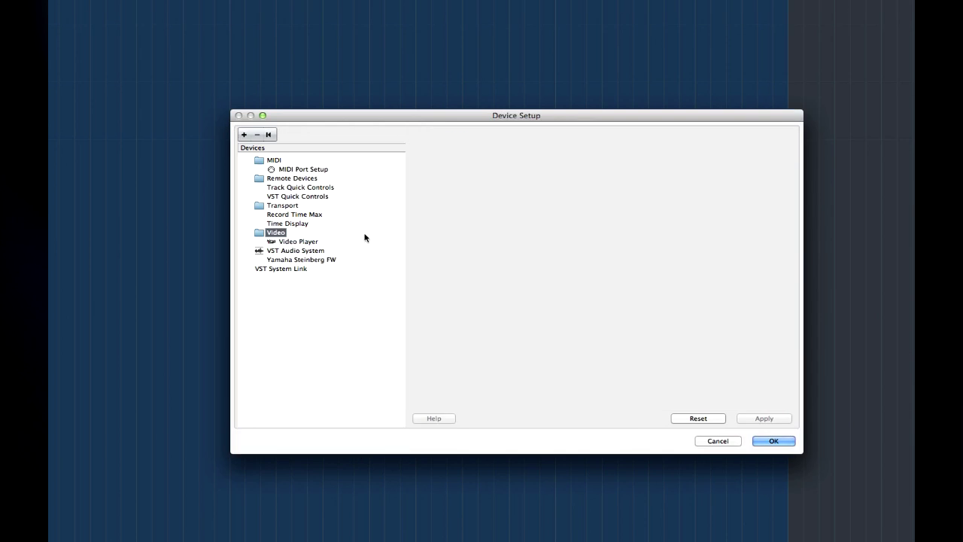
pyautogui.click(319, 252)
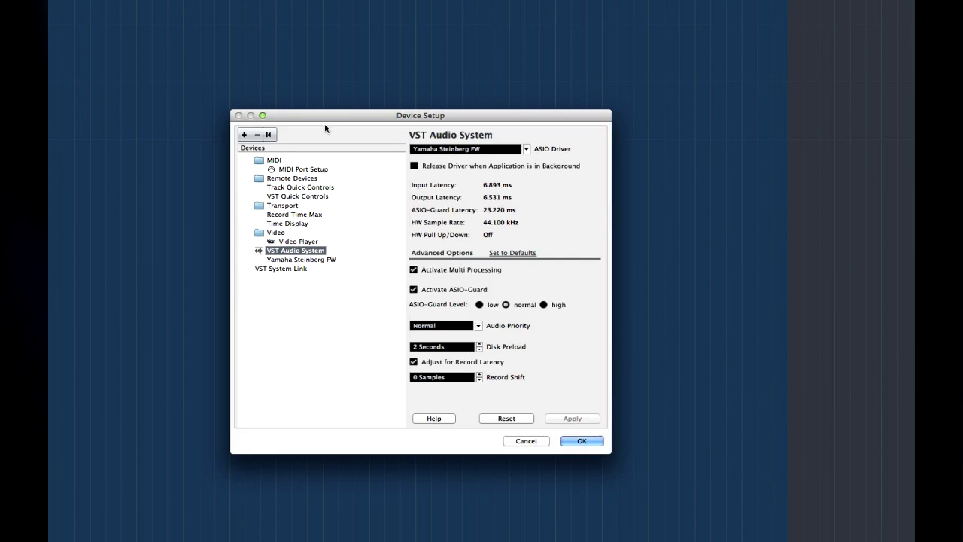
# Step: Inspect the USB Uno MIDI Interface In port in MIDI Port Setup, then return to VST Audio System
pyautogui.click(295, 170)
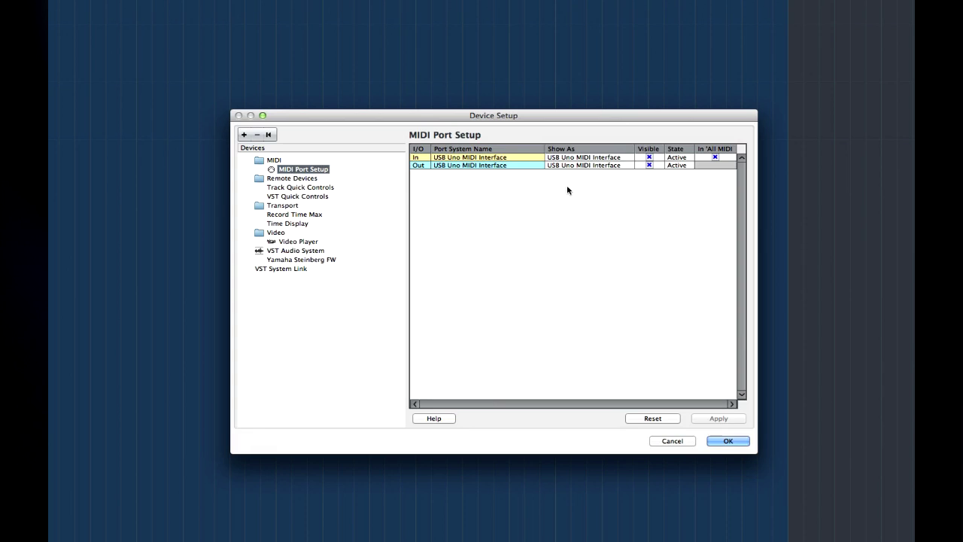
pyautogui.click(715, 157)
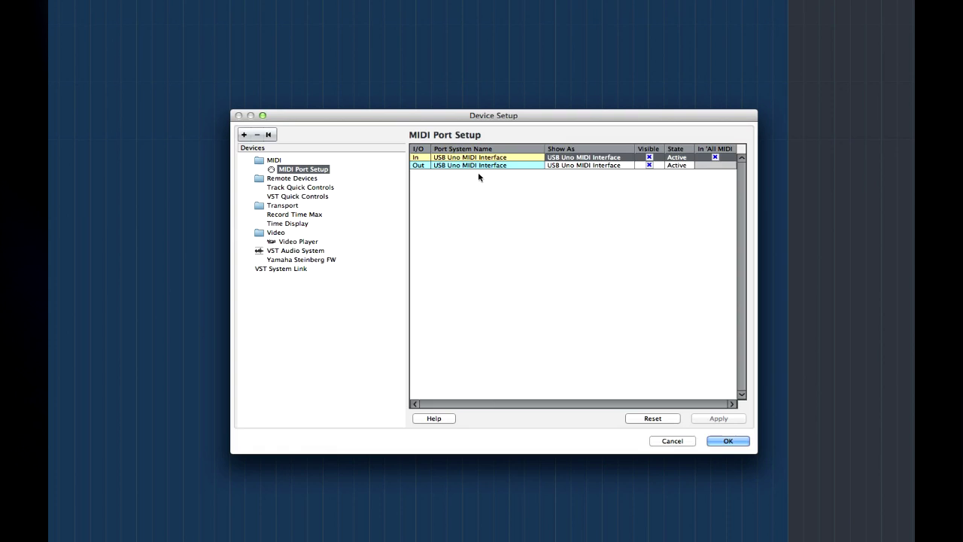
pyautogui.click(294, 250)
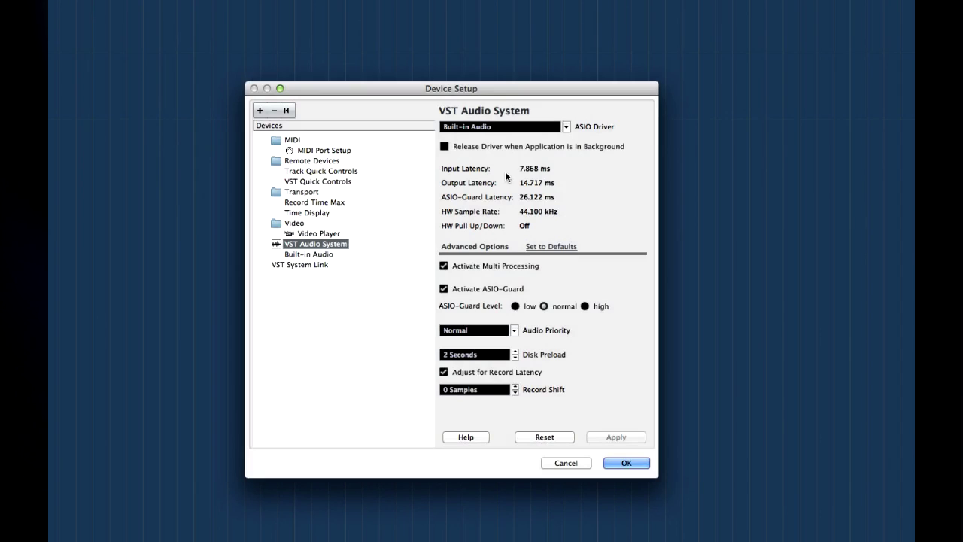
# Step: Change the ASIO driver from Built-in Audio to Yamaha Steinberg FW and confirm the switch
pyautogui.click(566, 125)
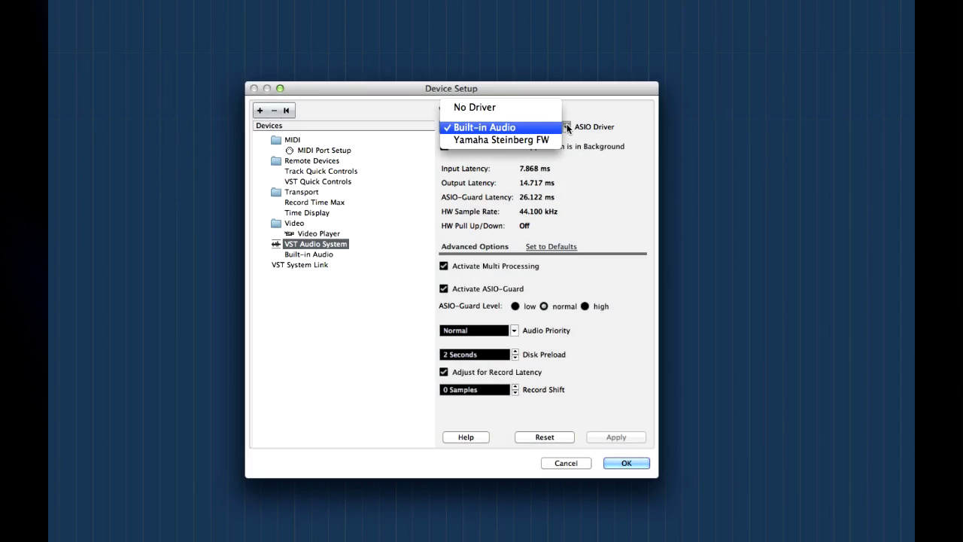
pyautogui.click(566, 125)
pyautogui.click(566, 125)
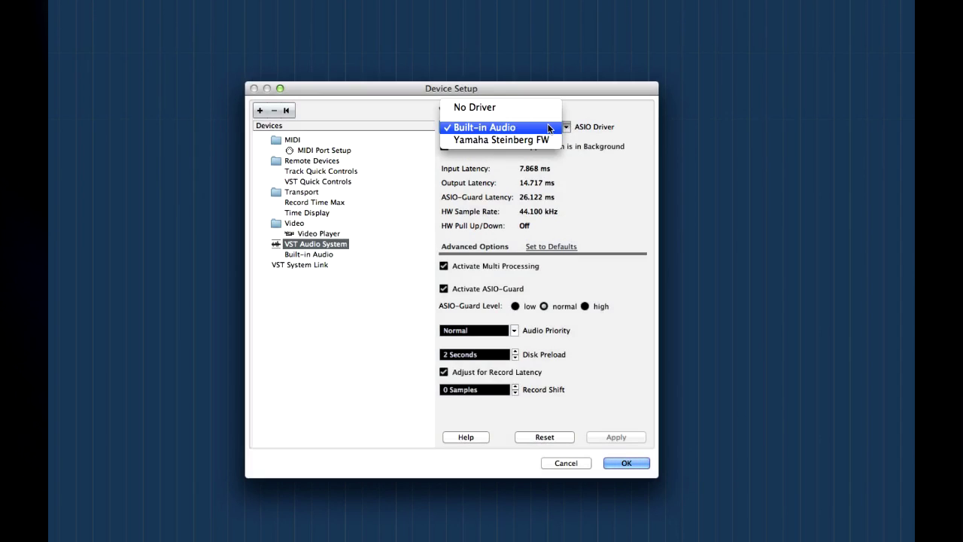
pyautogui.click(541, 140)
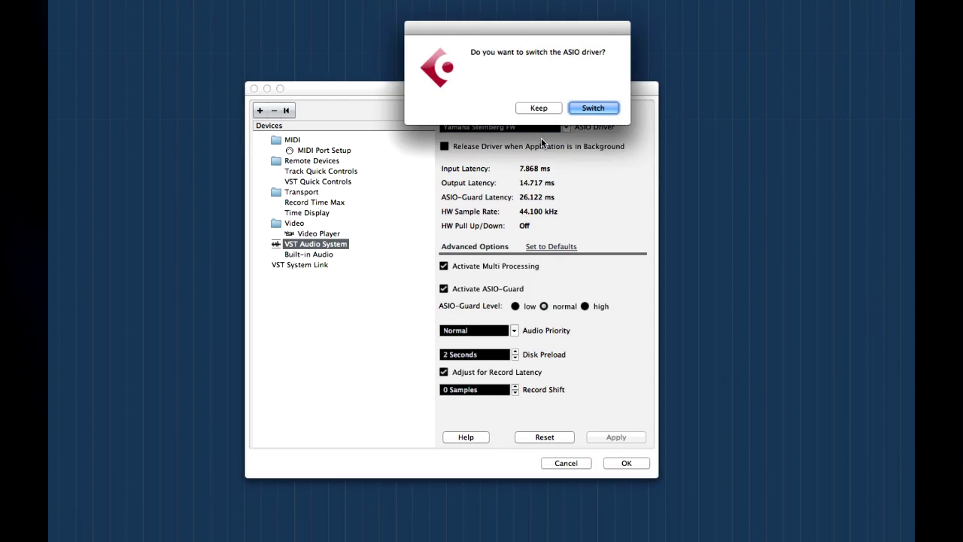
pyautogui.click(582, 103)
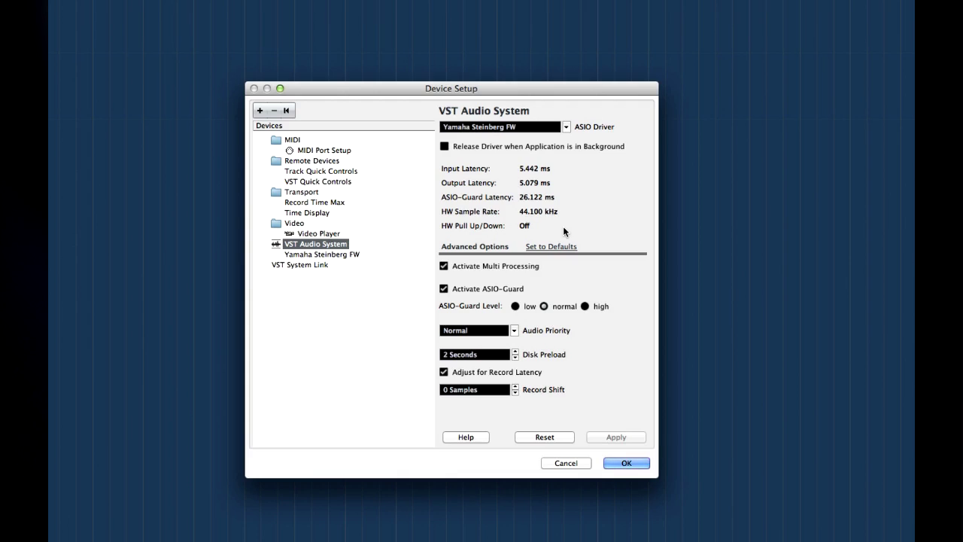
pyautogui.click(303, 256)
# Step: In the Yamaha Steinberg FW Control Panel, set Buffer Size to 512 Samples and close it
pyautogui.click(488, 129)
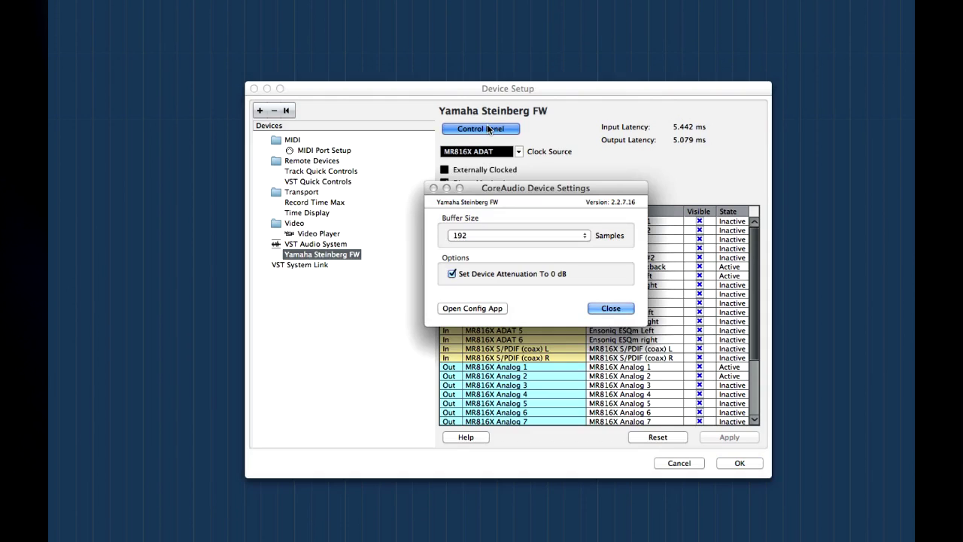
pyautogui.click(498, 235)
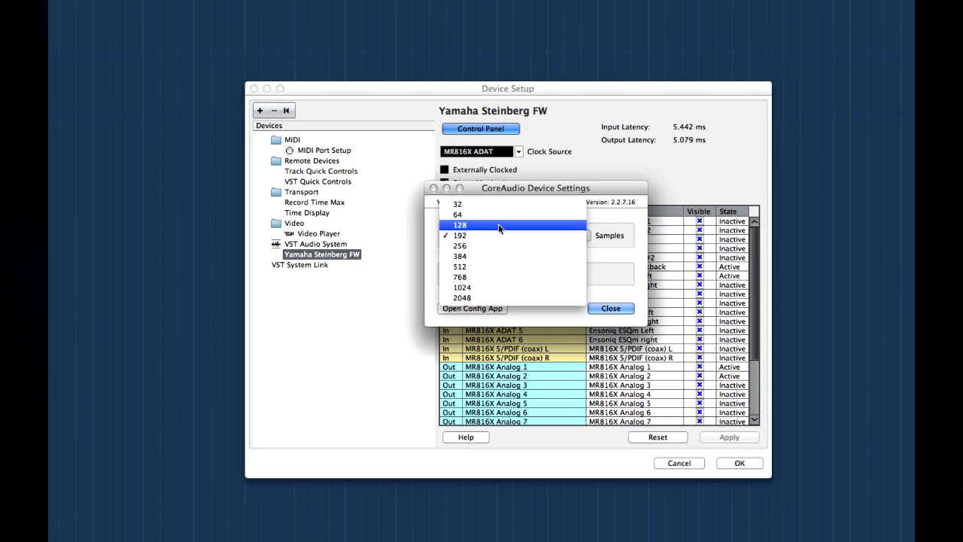
pyautogui.click(500, 203)
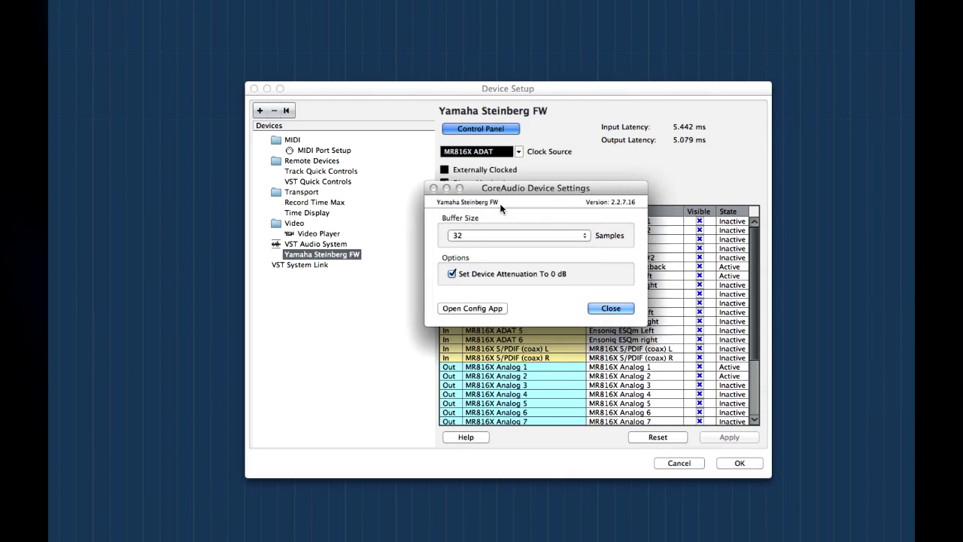
pyautogui.click(534, 236)
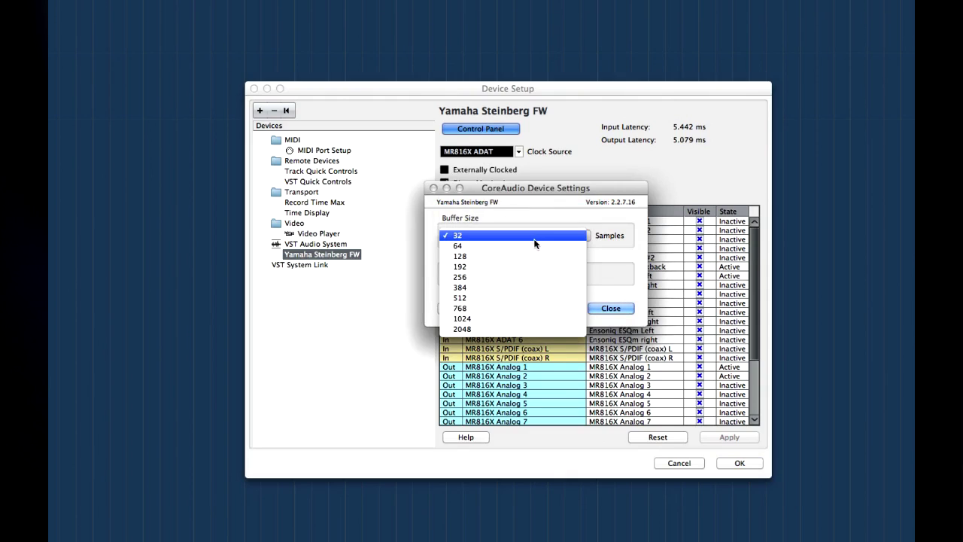
pyautogui.click(521, 298)
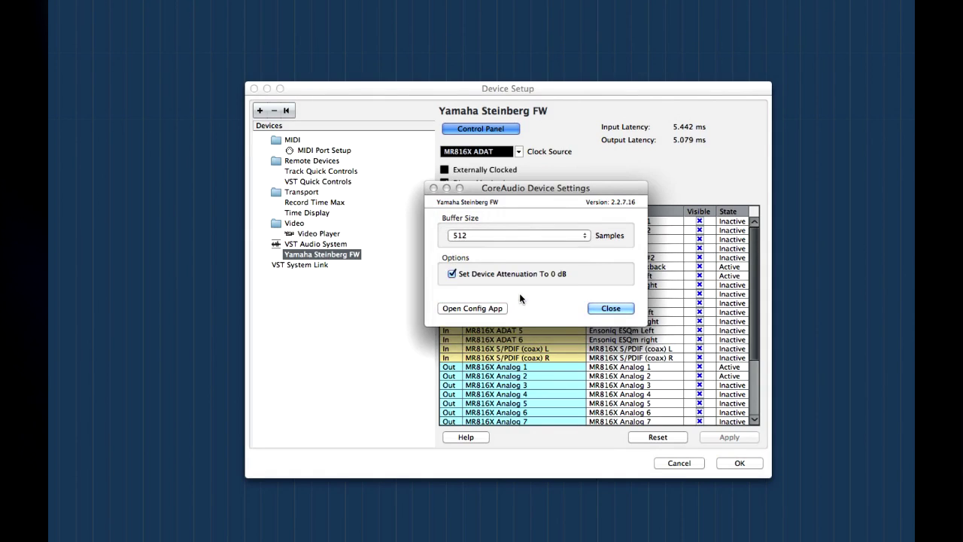
pyautogui.click(557, 235)
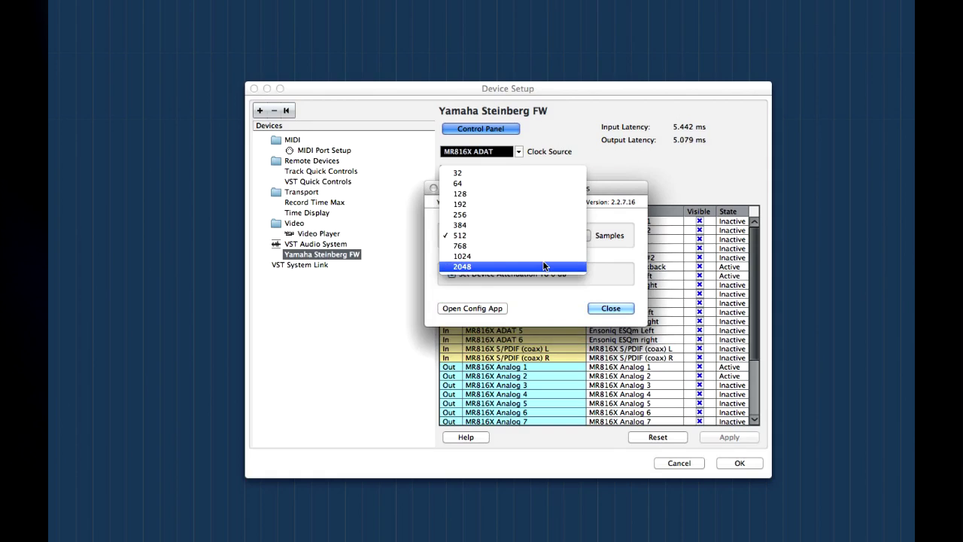
pyautogui.click(572, 294)
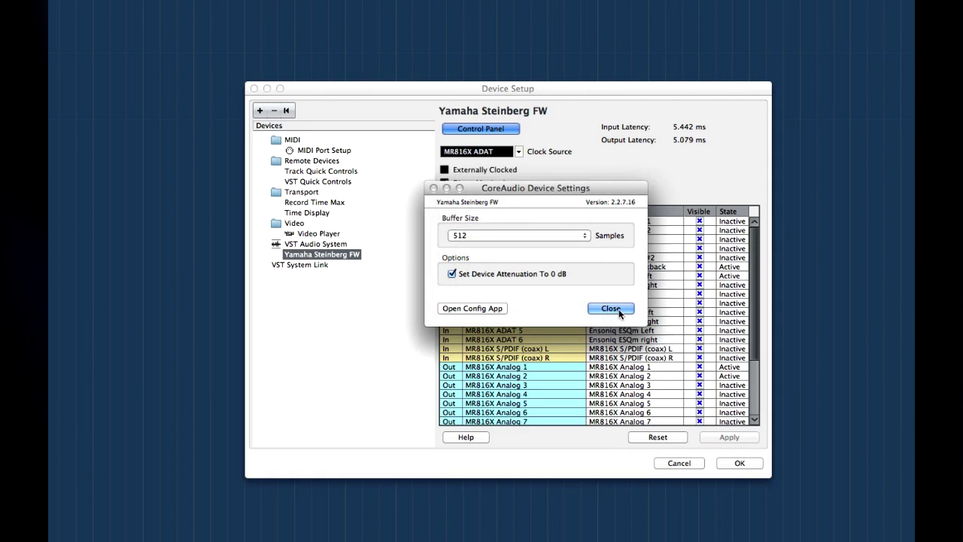
pyautogui.click(613, 309)
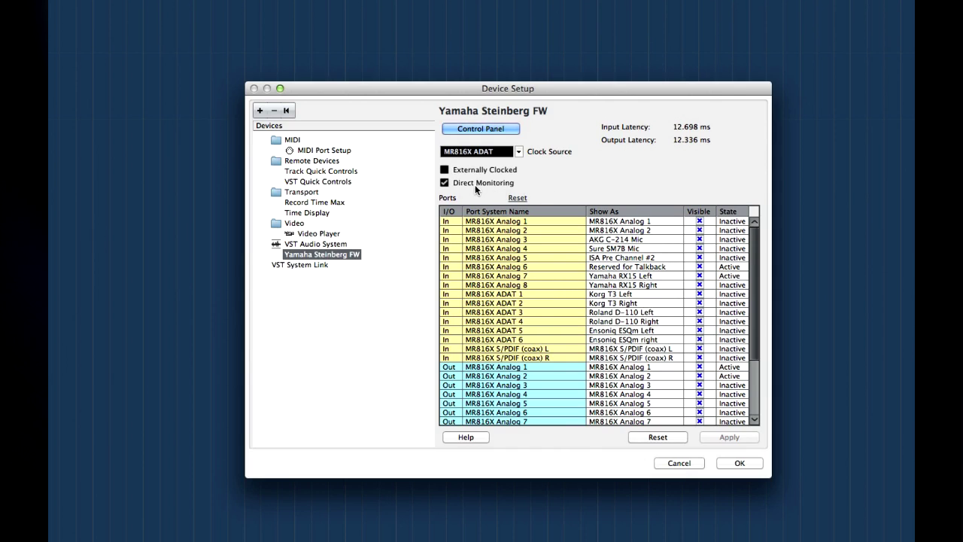
# Step: Turn off direct monitoring, then select Audio 01, 02 and 03, ending on Audio 01
pyautogui.click(446, 183)
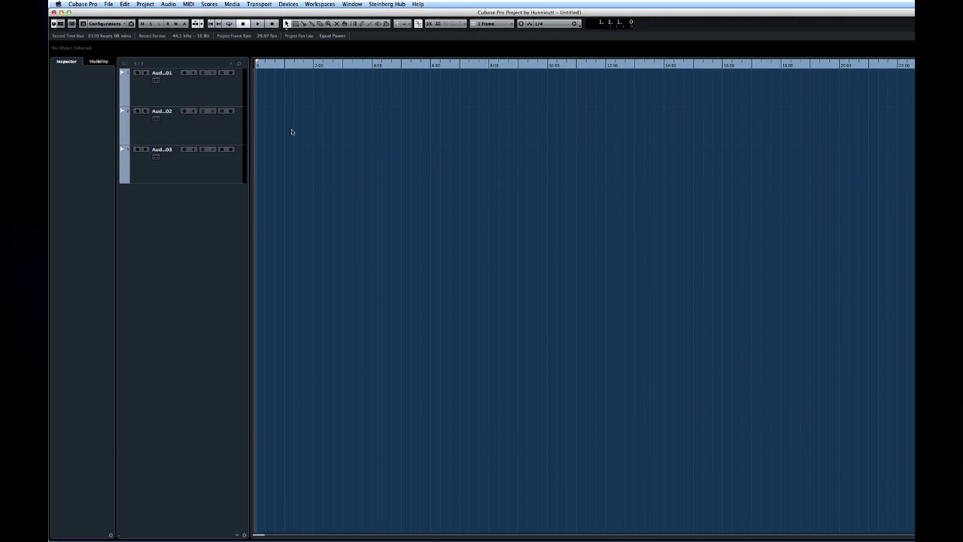
pyautogui.click(230, 101)
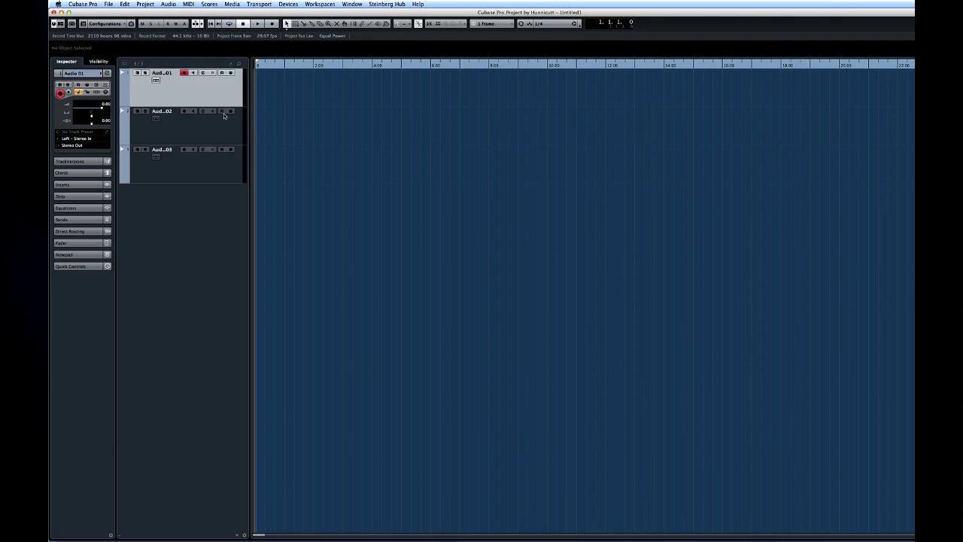
pyautogui.click(223, 118)
pyautogui.click(221, 167)
pyautogui.click(224, 102)
# Step: Open VST Connections and review Outputs, Group/FX, External FX, External Instruments and Studio, returning to Inputs
pyautogui.click(287, 5)
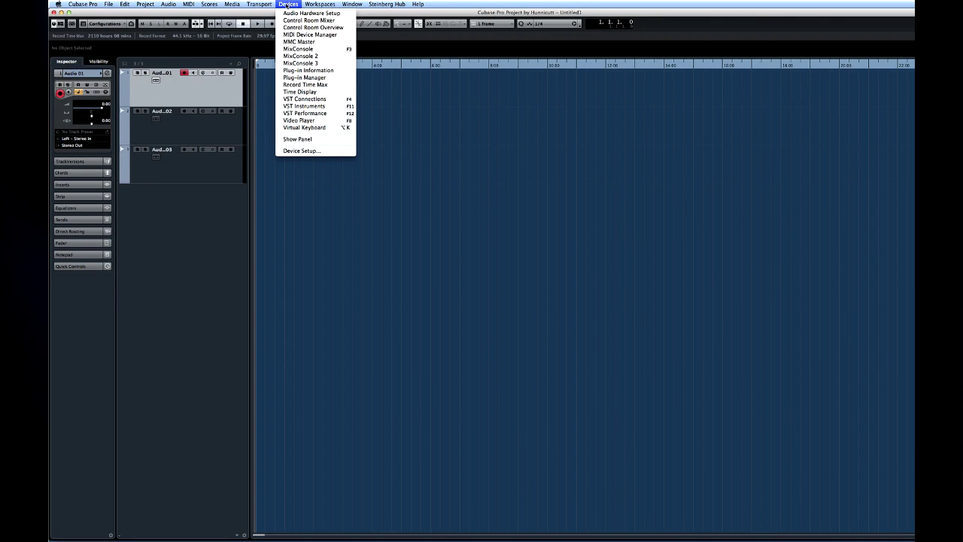
pyautogui.click(335, 100)
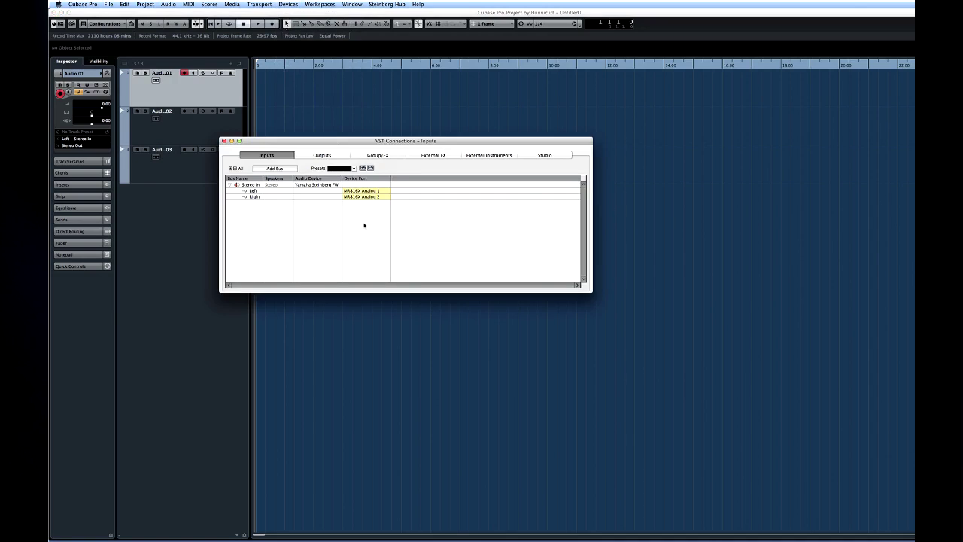
pyautogui.click(341, 155)
pyautogui.click(403, 157)
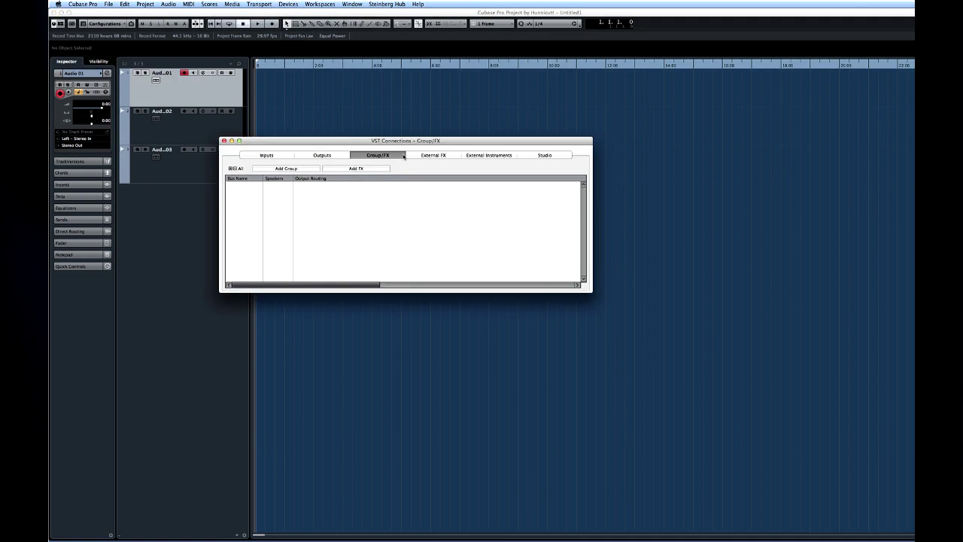
pyautogui.click(458, 158)
pyautogui.click(471, 156)
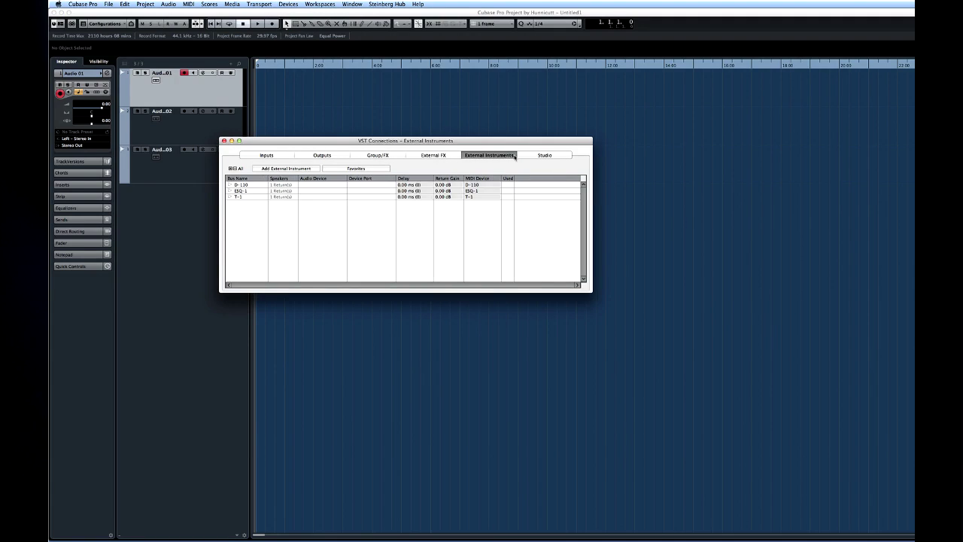
pyautogui.click(526, 156)
pyautogui.click(283, 155)
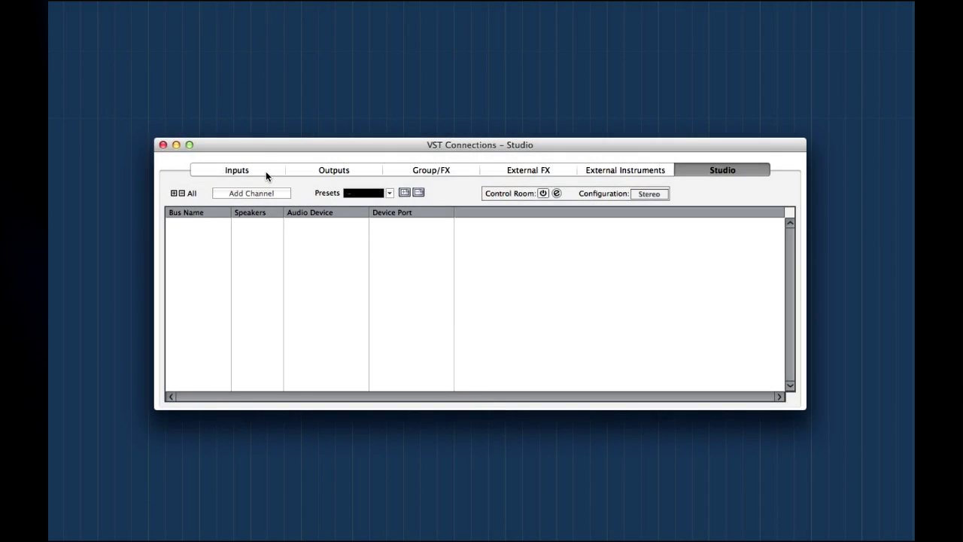
pyautogui.click(264, 171)
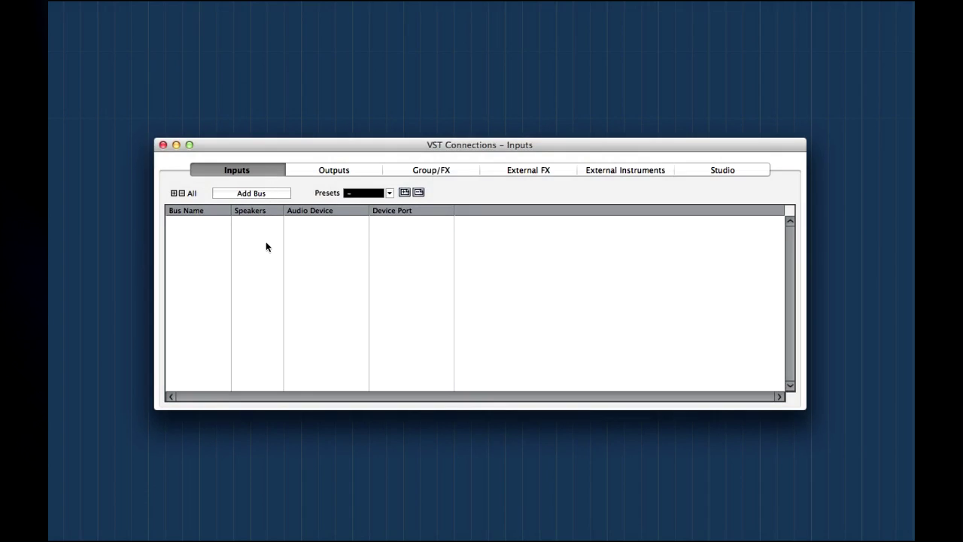
# Step: Add two mono input buses with Count set to 2
pyautogui.click(268, 195)
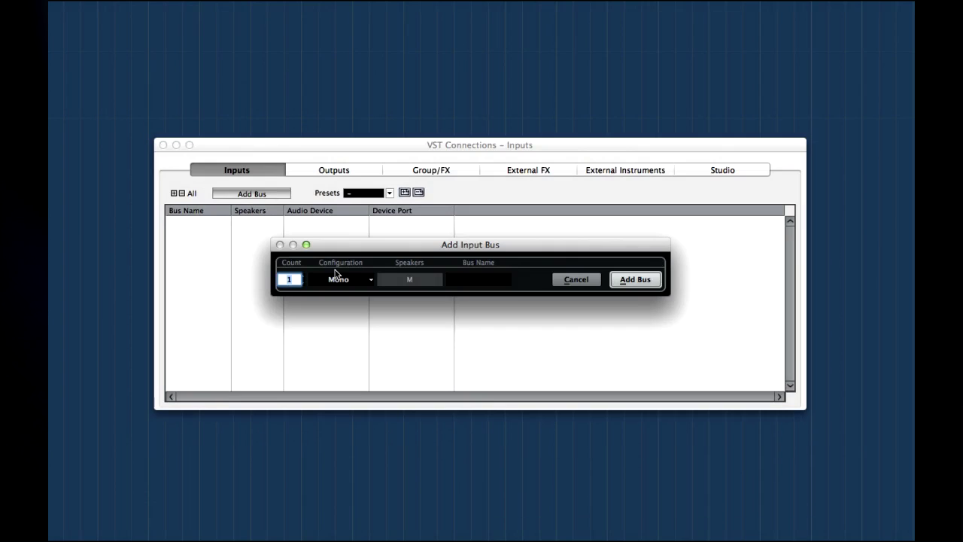
pyautogui.click(361, 279)
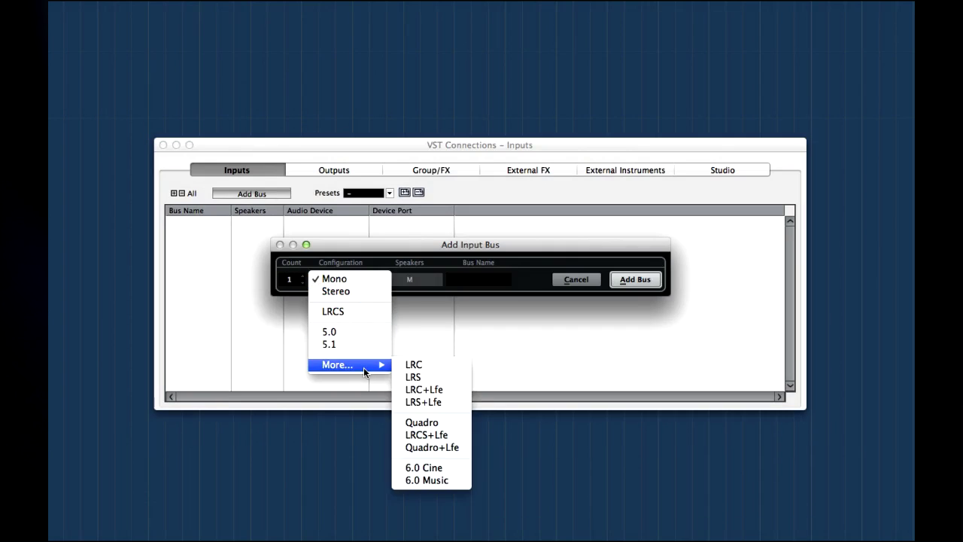
pyautogui.click(334, 278)
pyautogui.click(303, 276)
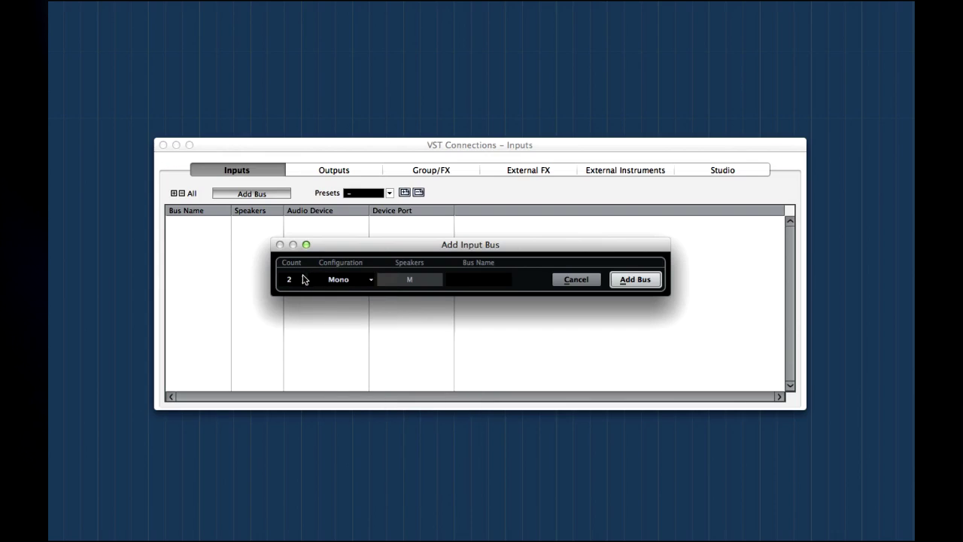
pyautogui.click(632, 279)
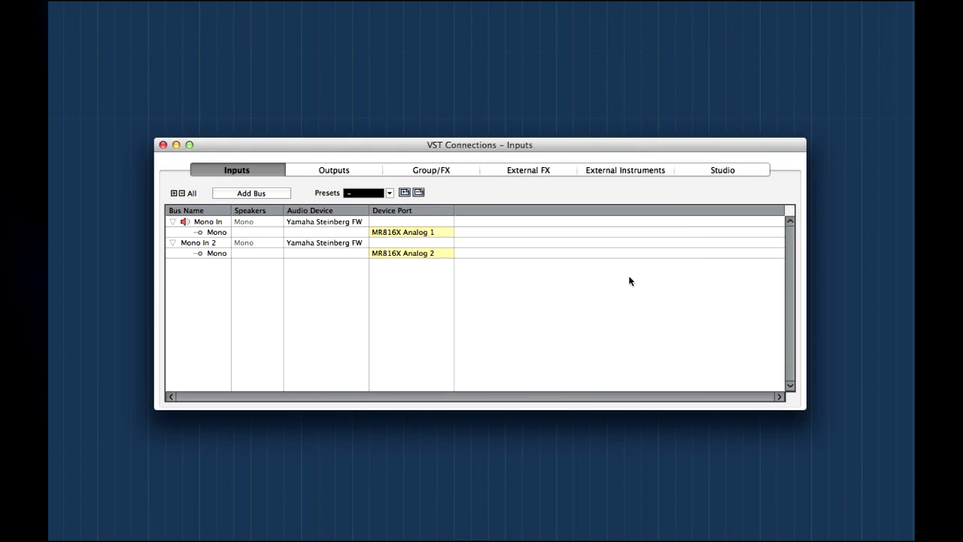
# Step: Rename the two input buses 'Guitar Mic' and 'Vocal Mic'
pyautogui.doubleClick(214, 223)
pyautogui.write('Guitar Mic')
pyautogui.press('Return')
pyautogui.doubleClick(208, 241)
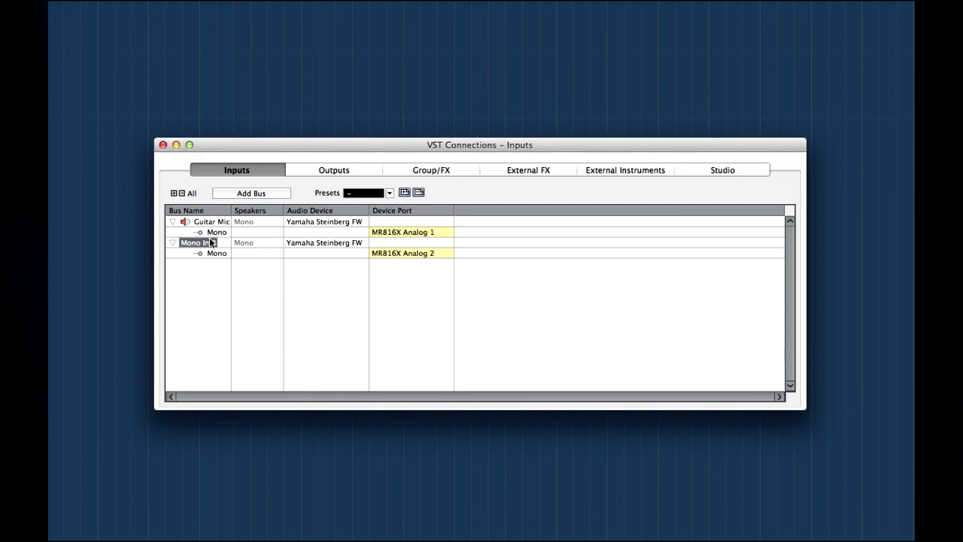
pyautogui.write('Vocal Mic')
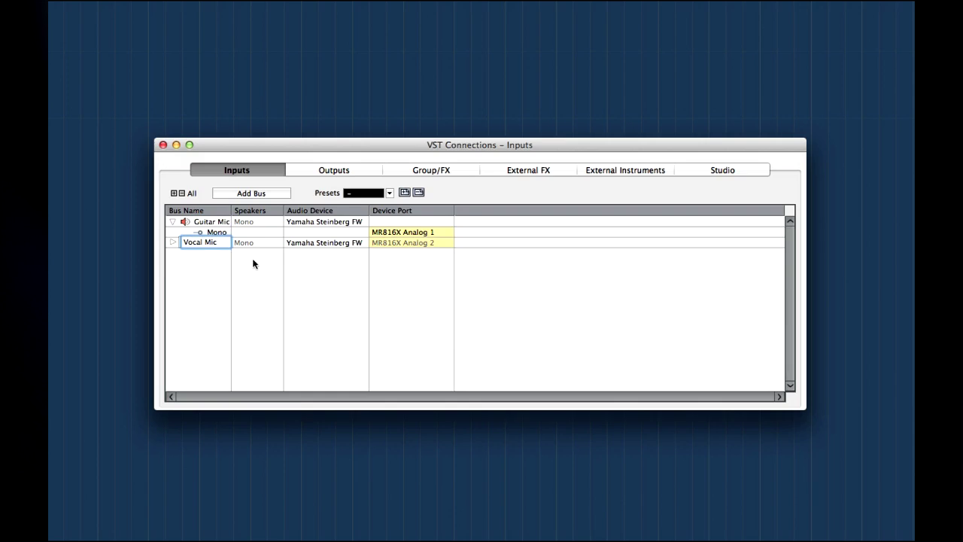
pyautogui.press('Return')
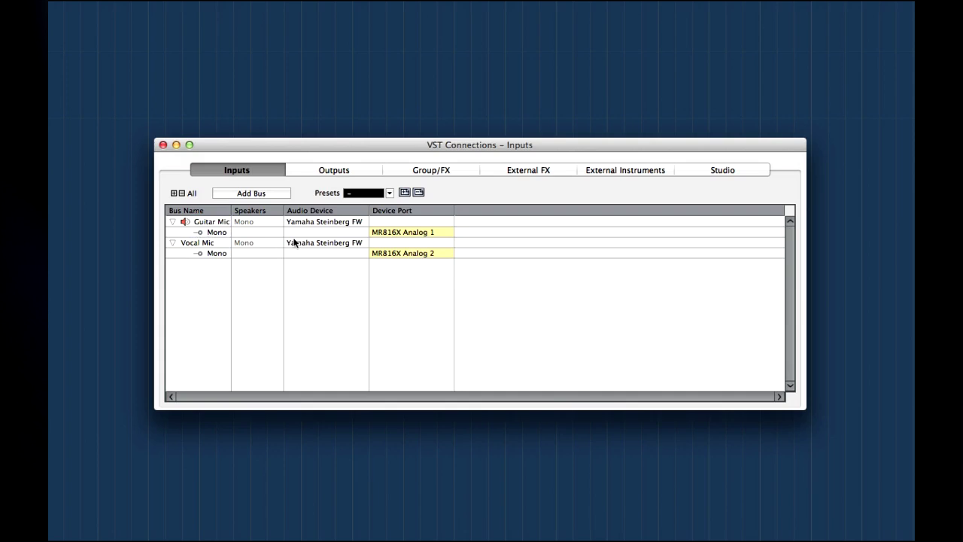
# Step: Check Guitar Mic's port, then save the inputs as preset 'Standard Set Up'
pyautogui.click(403, 232)
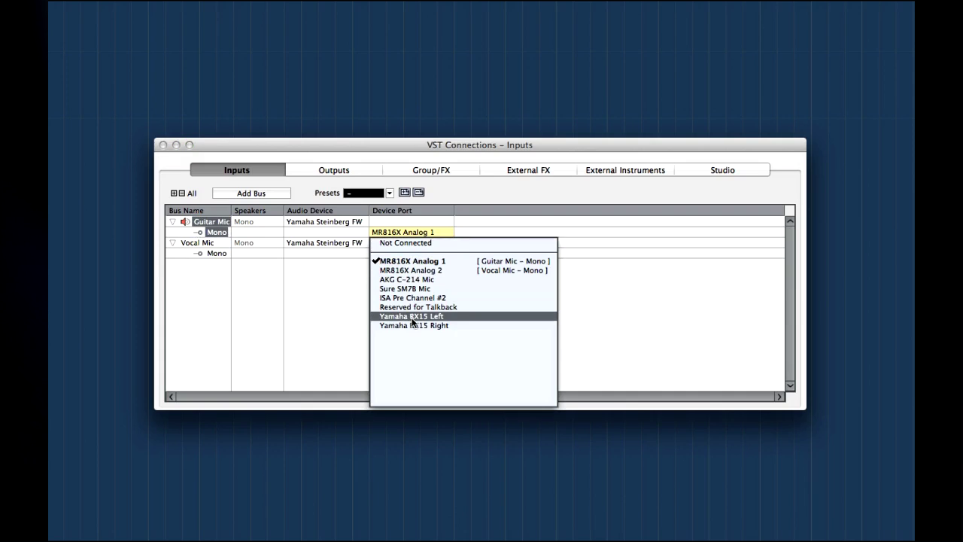
pyautogui.press('Escape')
pyautogui.click(405, 192)
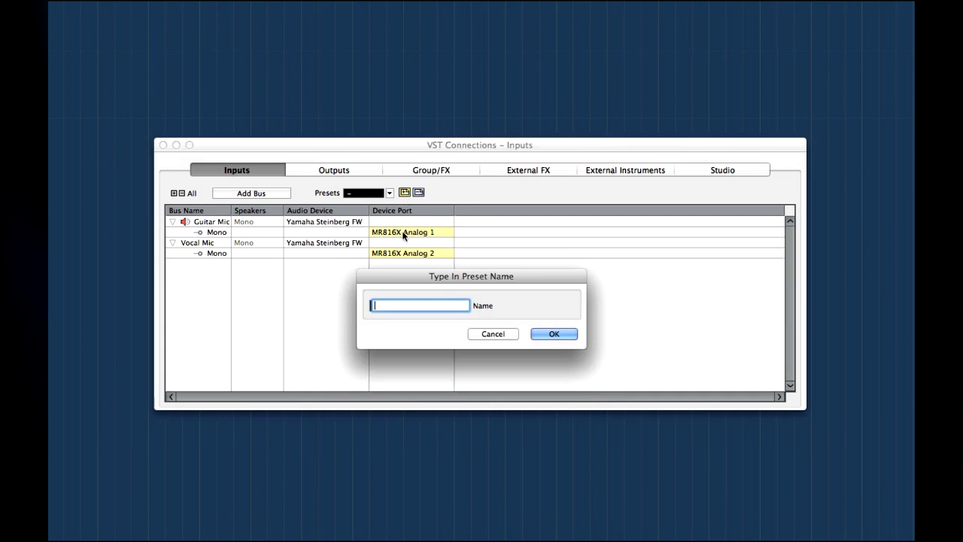
pyautogui.write('Standard Set Up')
pyautogui.click(552, 334)
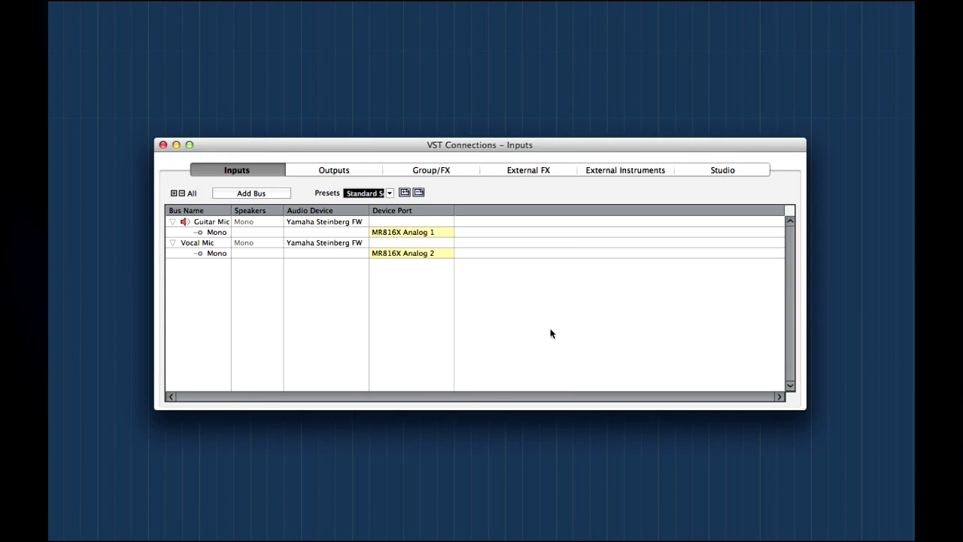
# Step: On the Outputs page, add one bus with a Stereo configuration
pyautogui.click(303, 169)
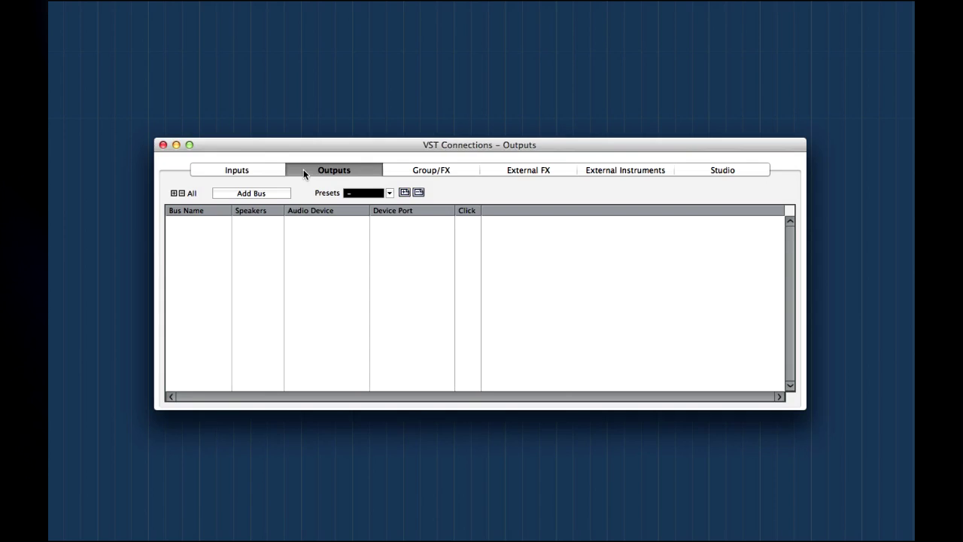
pyautogui.click(265, 194)
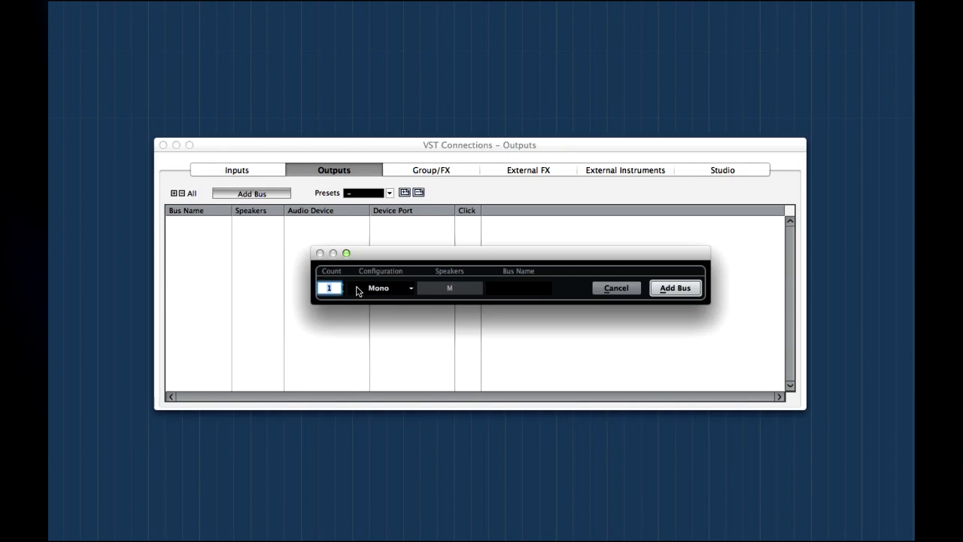
pyautogui.click(382, 288)
pyautogui.click(378, 301)
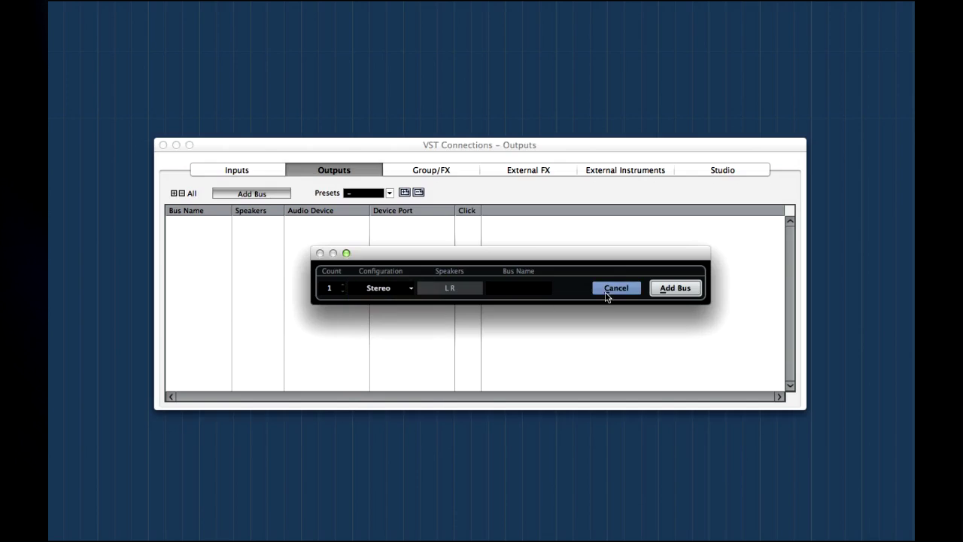
pyautogui.click(665, 289)
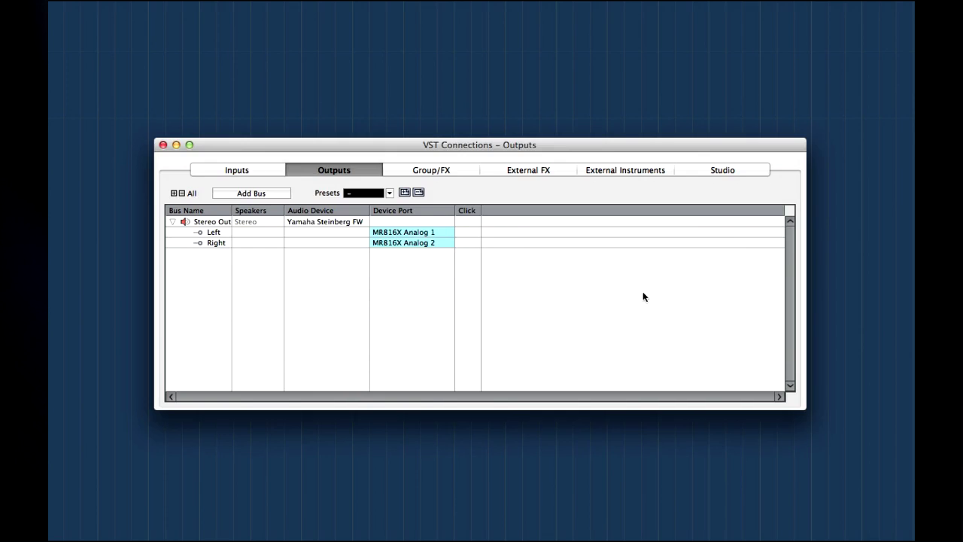